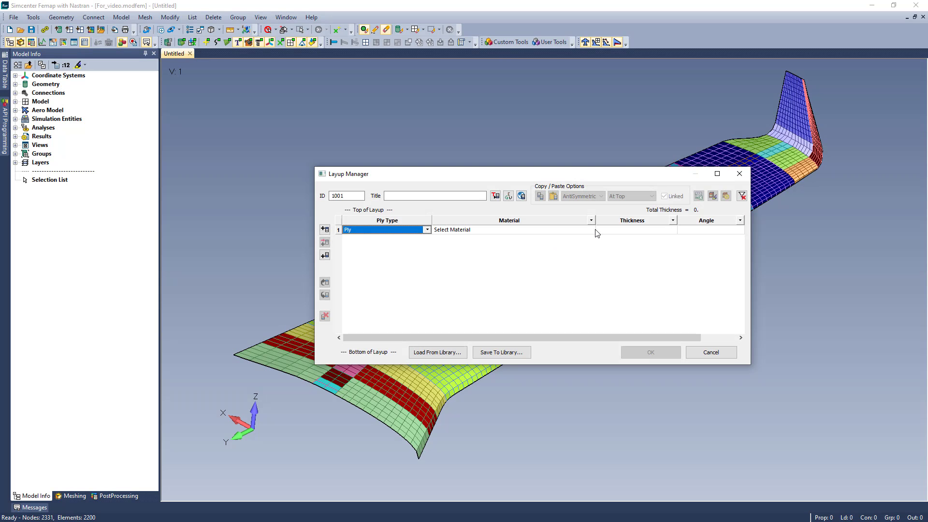
Define ply 1 with CFS003 Carbon LMT25 Epoxy Fabric, a thickness of 0.0082 and an angle of 45 degrees.
left_click(591, 230)
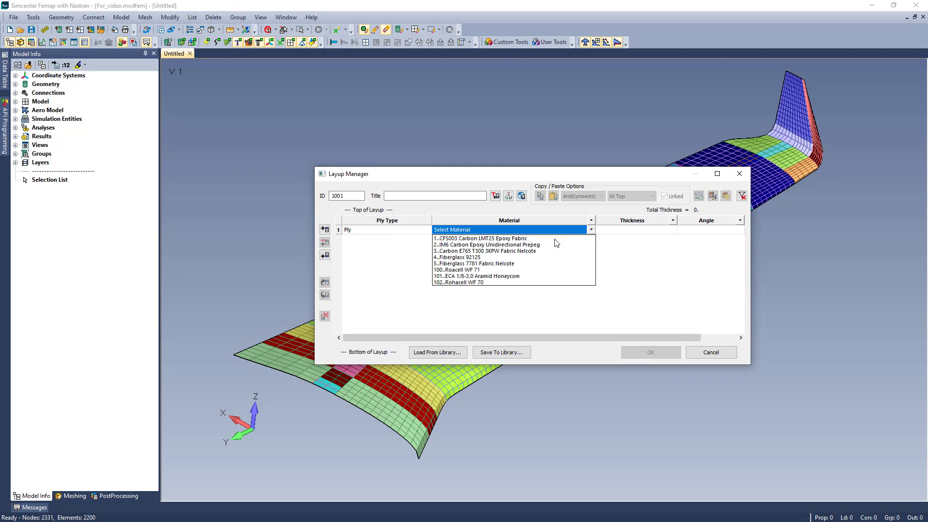
left_click(555, 239)
left_click(656, 229)
type(".0082")
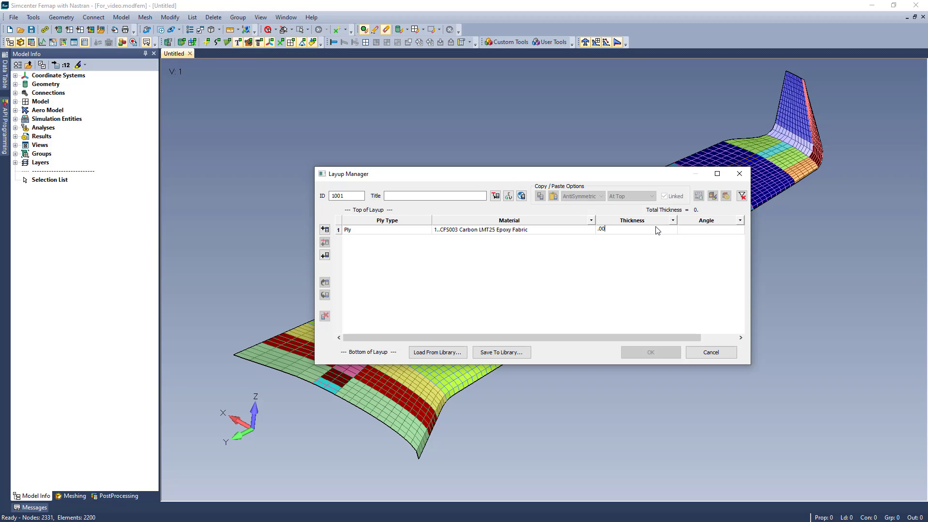
left_click(737, 230)
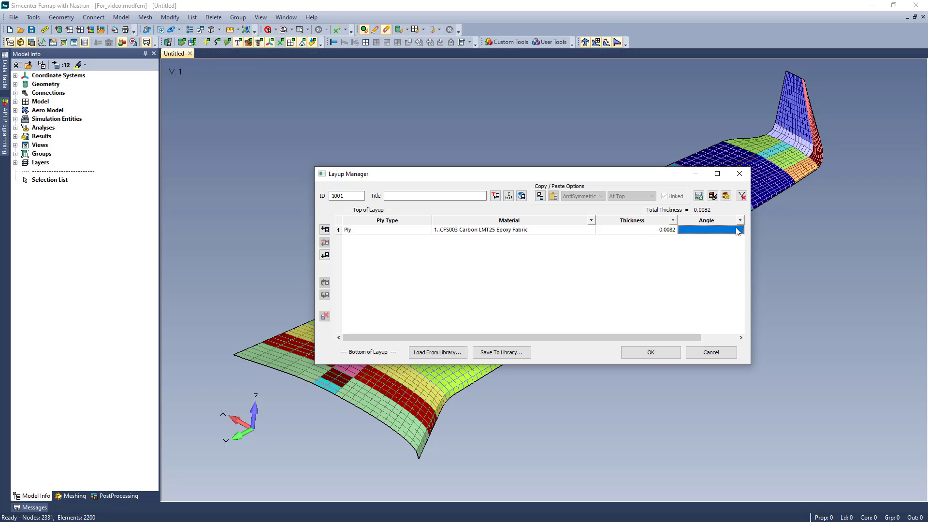
type("45")
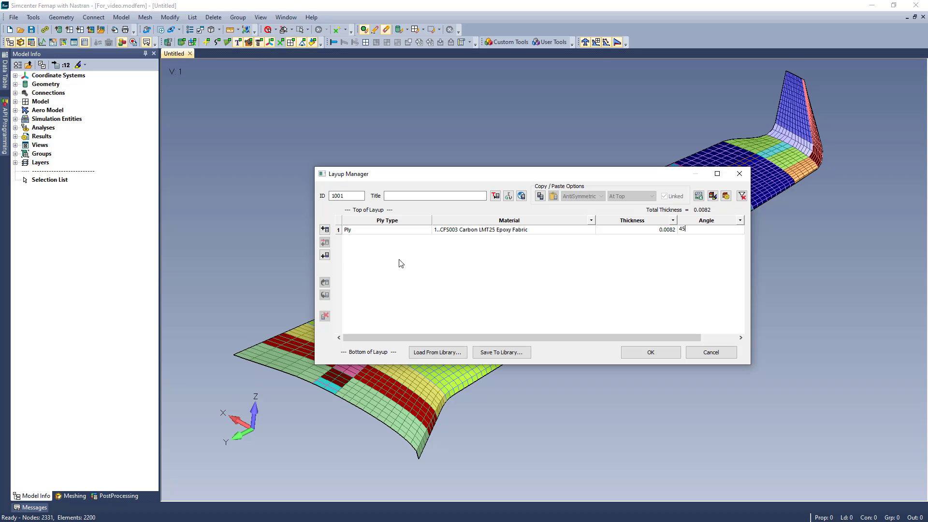
Add a ply on top using IM6 Carbon Epoxy Unidirectional Prepeg with thickness 0.005 and angle 0.
left_click(324, 230)
left_click(591, 230)
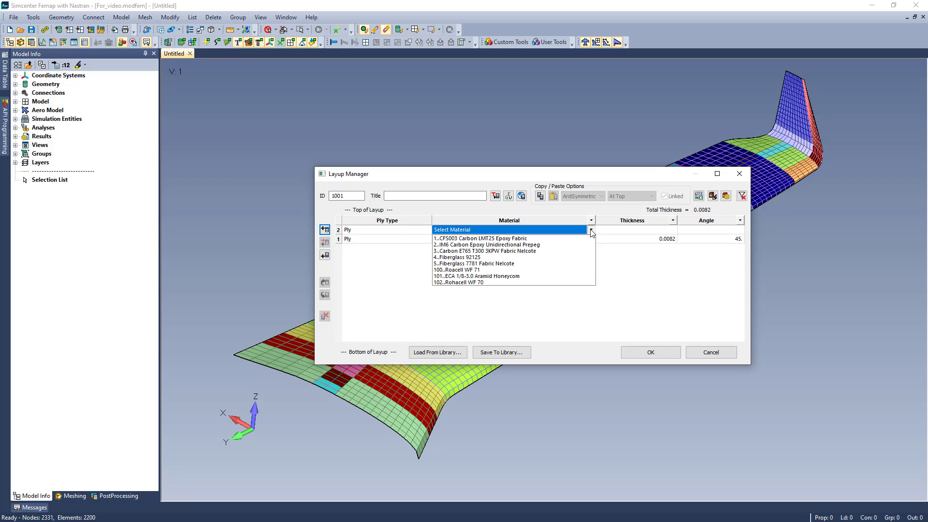
left_click(551, 245)
left_click(654, 231)
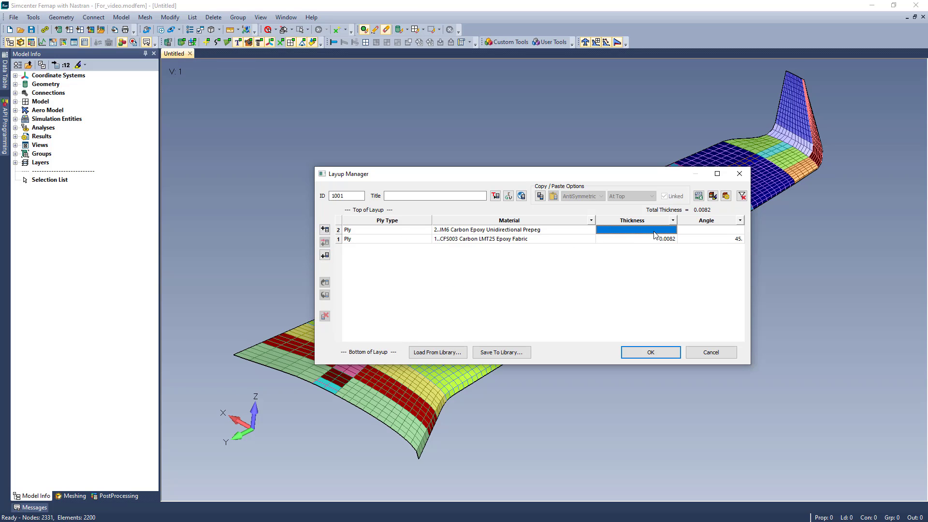
type(".005")
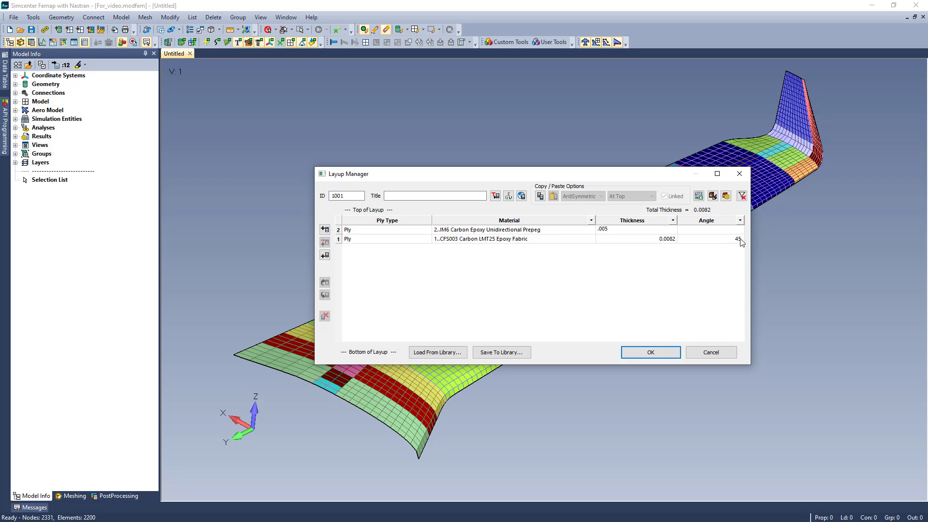
left_click(728, 232)
type("0")
Make the IM6 ply the default row and add two more plies from it on top of the layup.
right_click(340, 233)
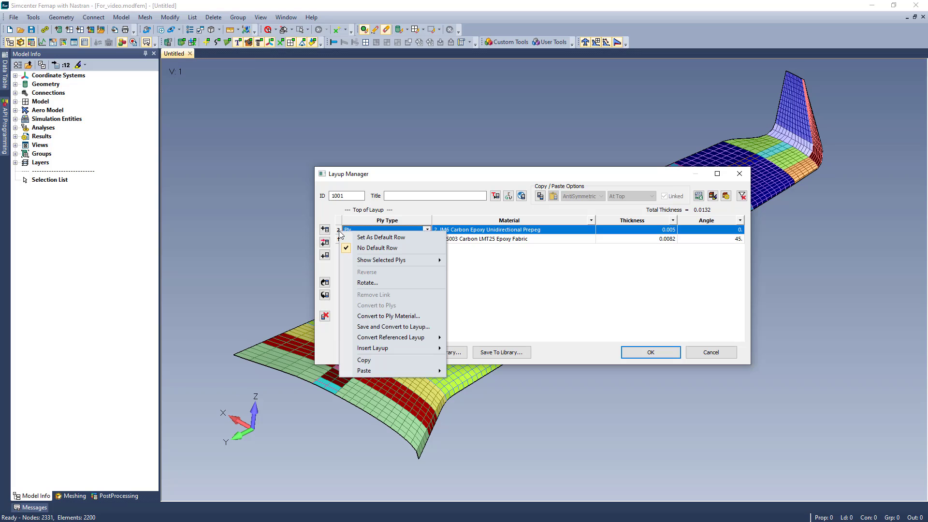
left_click(408, 237)
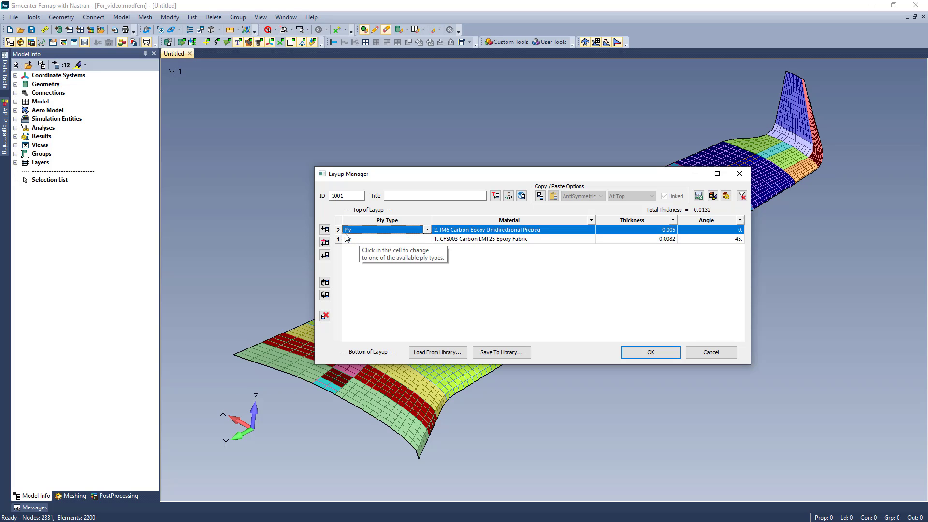
left_click(325, 229)
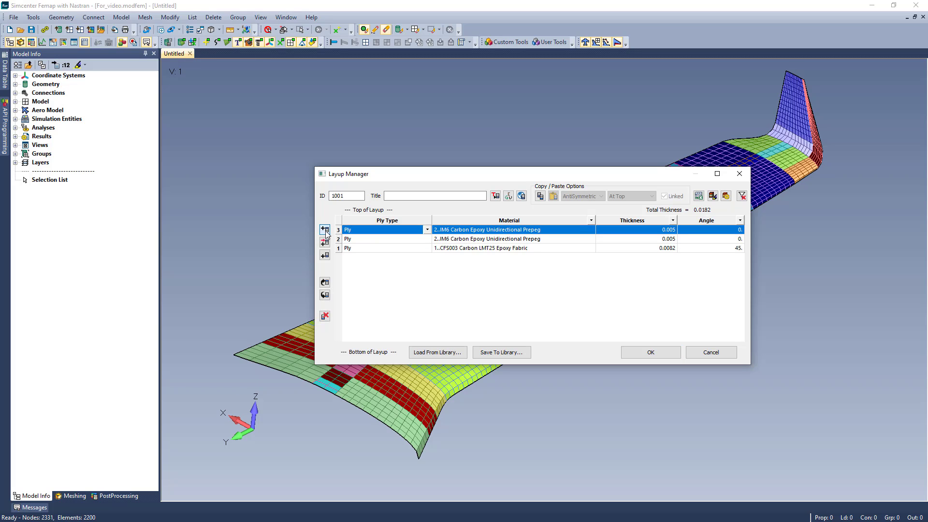
left_click(325, 229)
Set the angle of ply 2 to 20 degrees and the angle of ply 3 to 10 degrees.
left_click(738, 249)
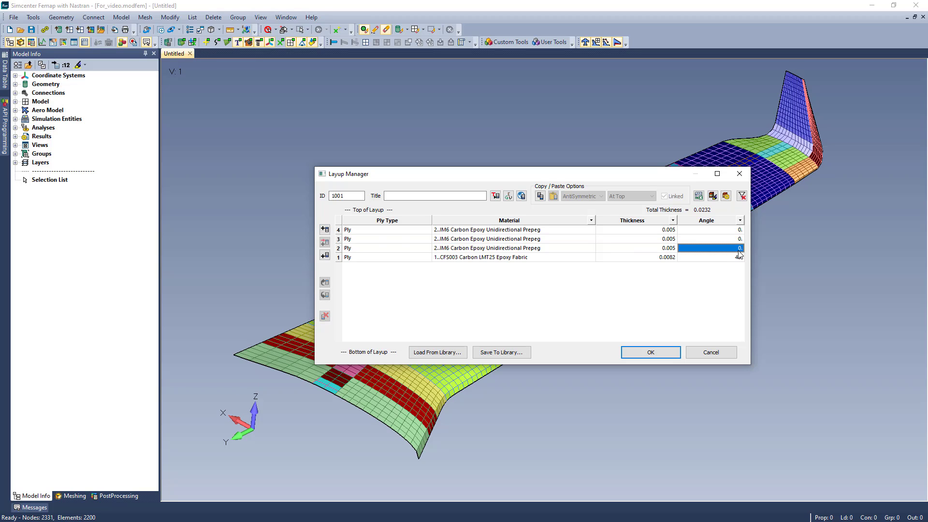
type("20")
left_click(735, 241)
type("10")
key("Return")
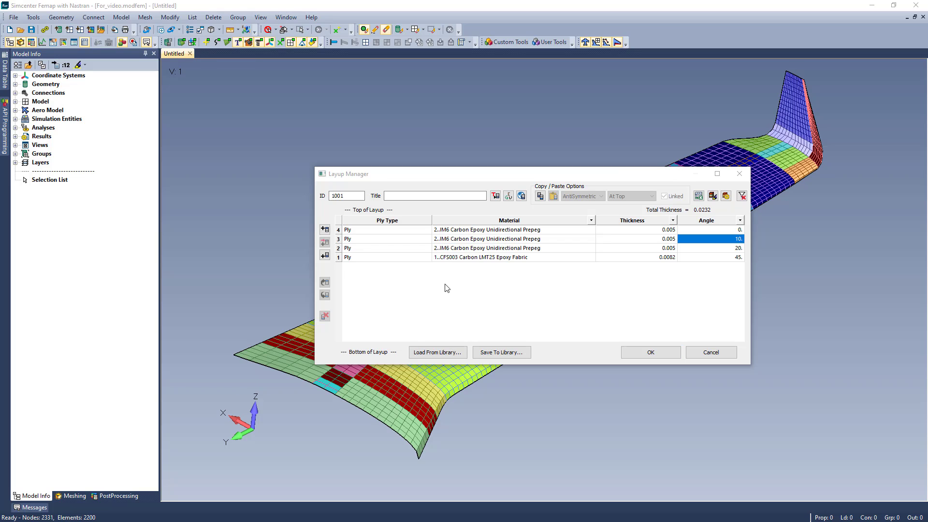
Copy plies 1 to 3 and paste them at the top of the layup as linked symmetric plies.
left_click(339, 240)
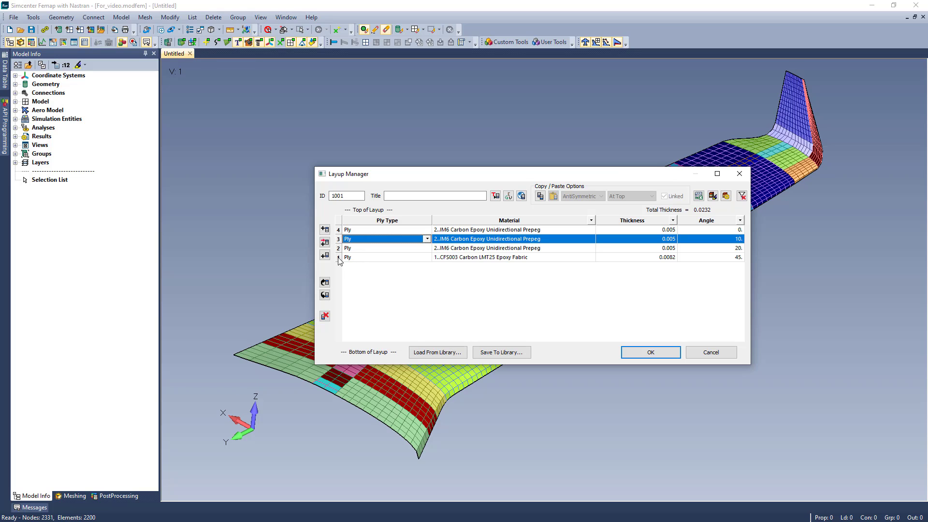
left_click(338, 258, "shift")
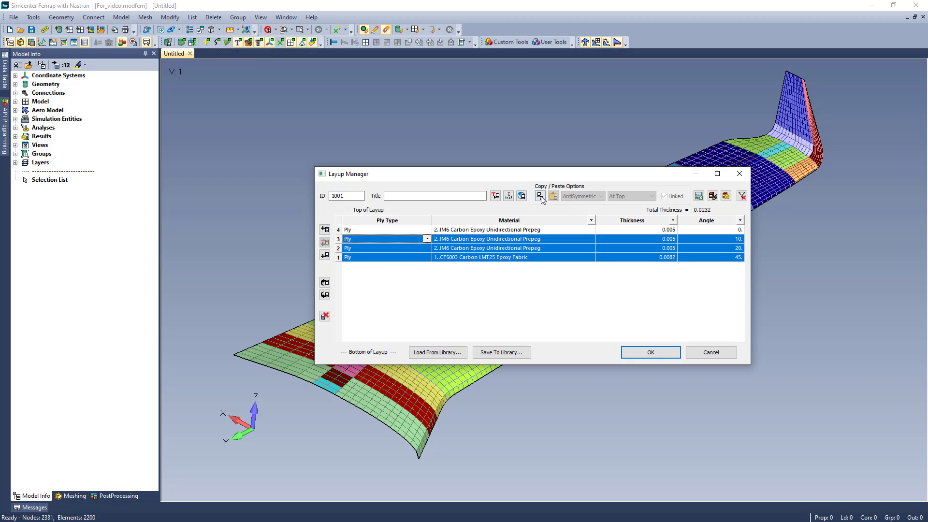
left_click(601, 196)
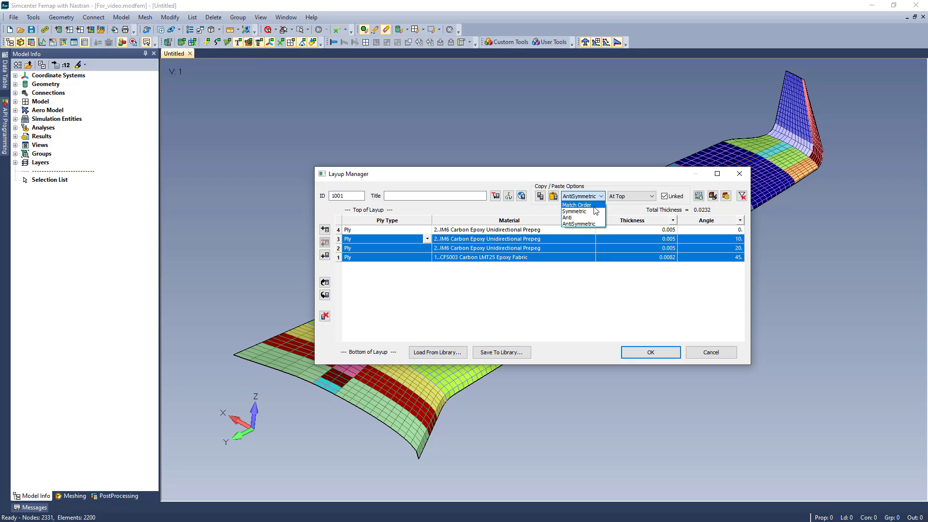
left_click(578, 211)
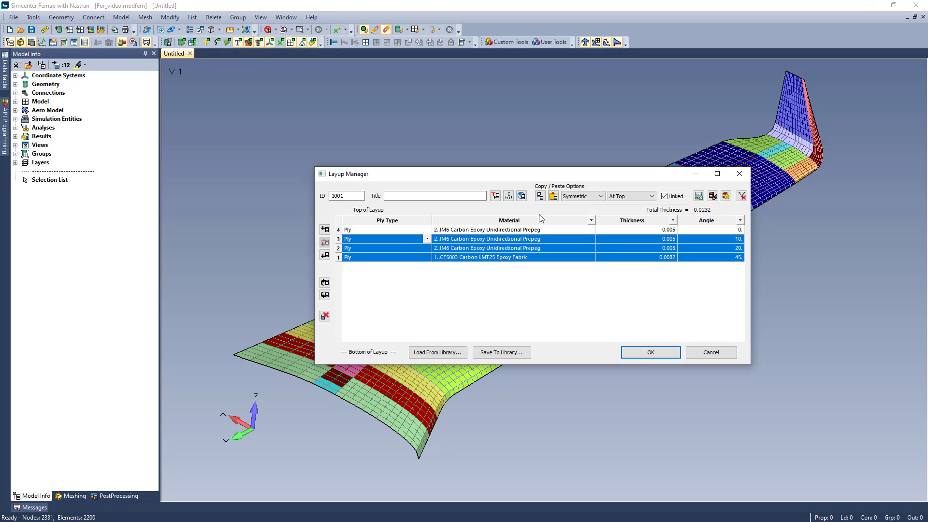
left_click(554, 196)
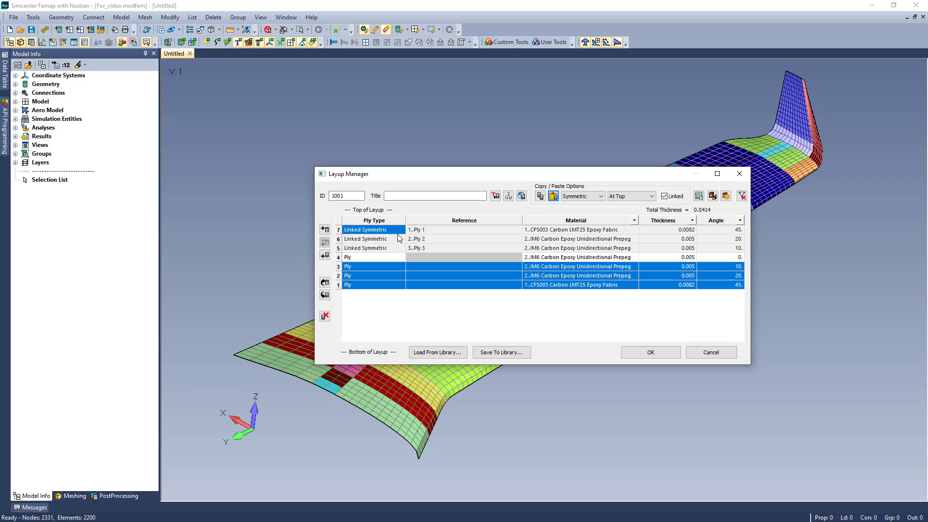
Change the angle of ply 2, the source of a linked ply, to 25 degrees.
left_click(389, 232)
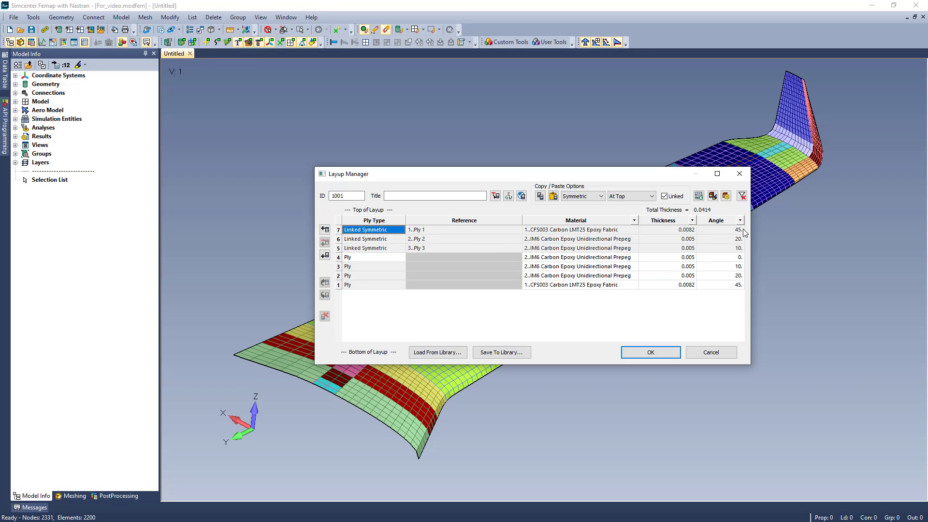
double_click(735, 275)
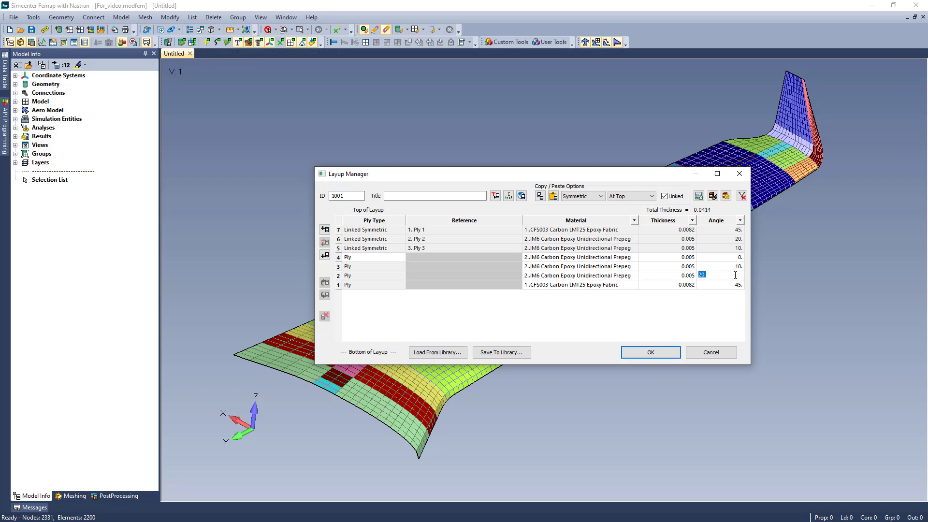
type("25")
key("Return")
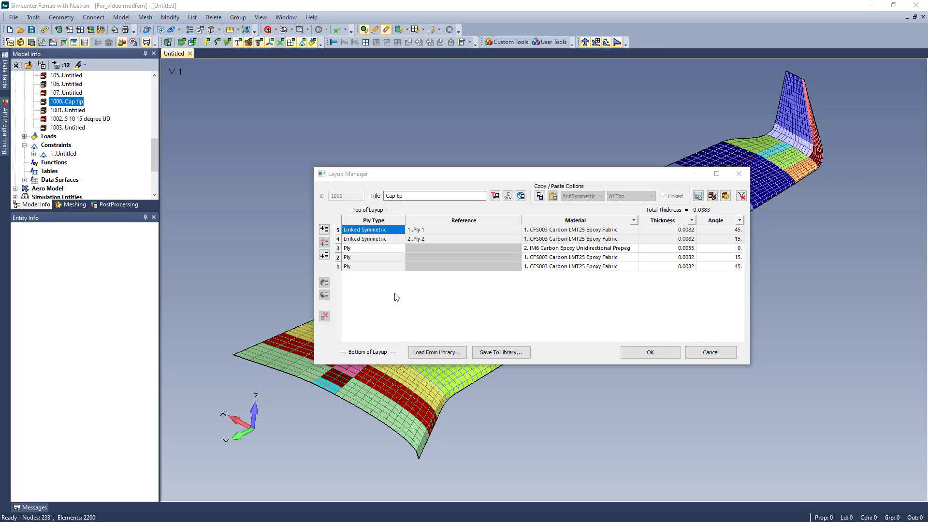
Display the Cap tip layup's laminate equivalent properties and remove the links from plies 4 and 5.
left_click(726, 196)
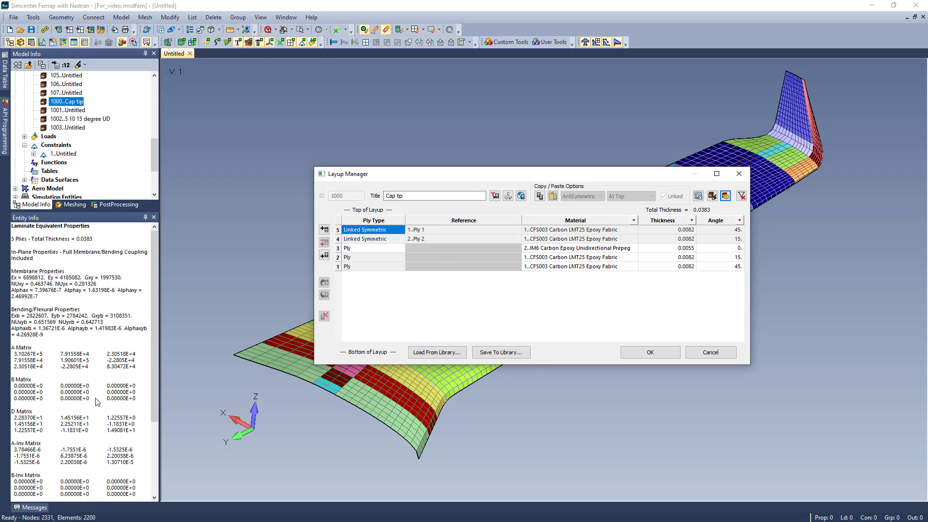
left_click(338, 230)
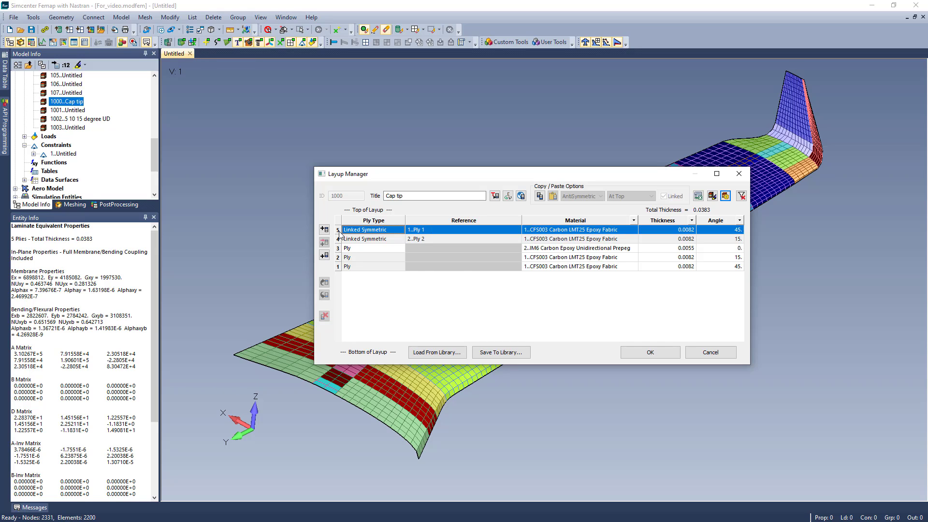
left_click(338, 239, "shift")
right_click(339, 243)
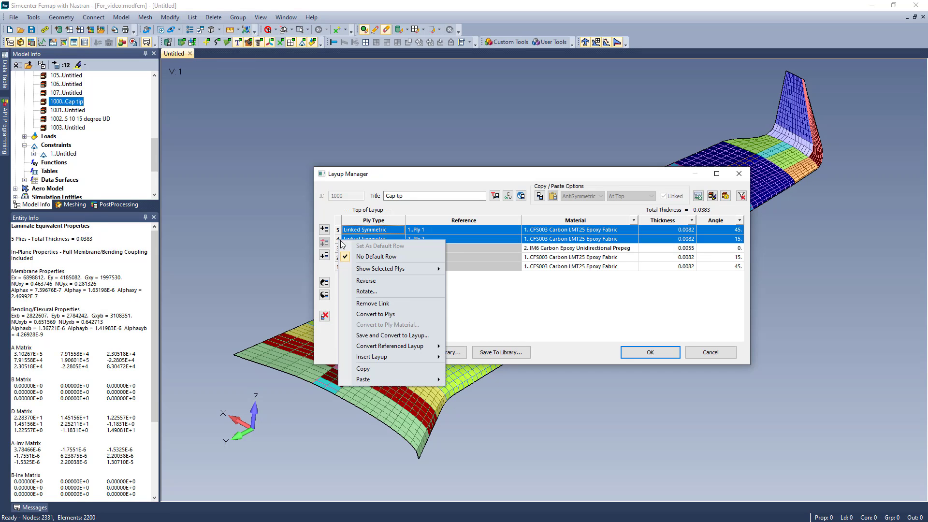
left_click(414, 304)
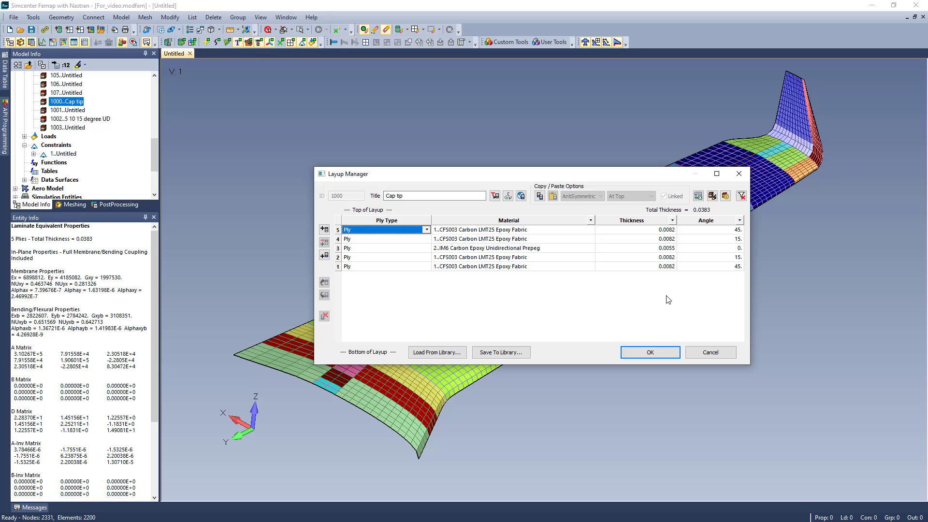
Try an angle of 20 degrees for ply 2 of the Cap tip layup and set it back to 15.
left_click(739, 260)
left_click(739, 260)
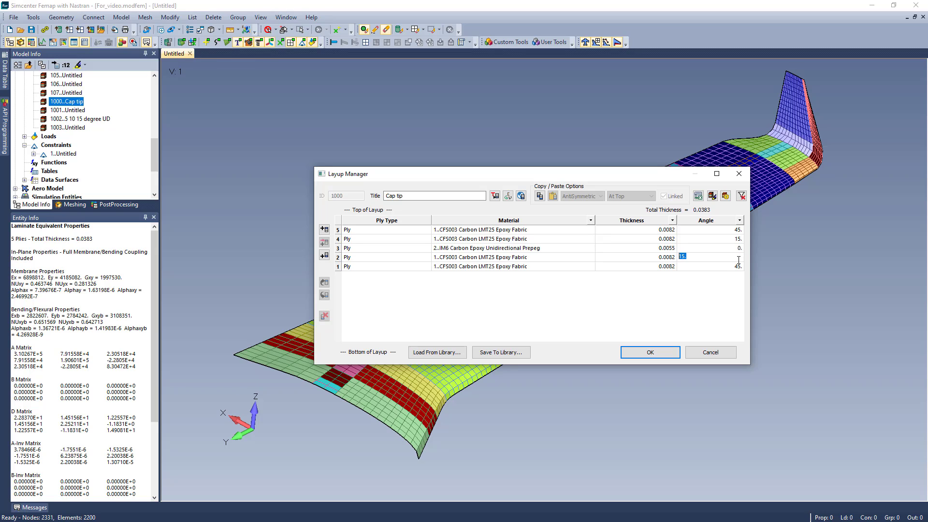
type("20")
key("Return")
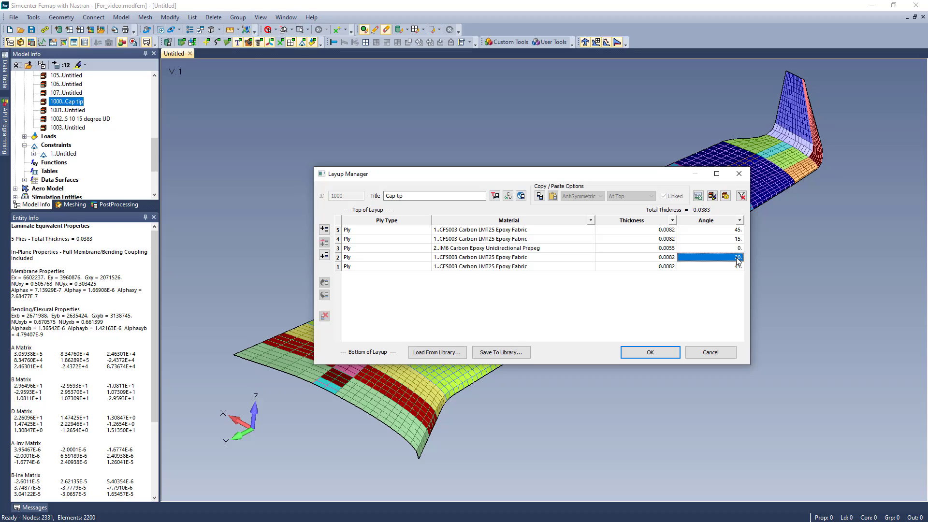
type("15")
key("Return")
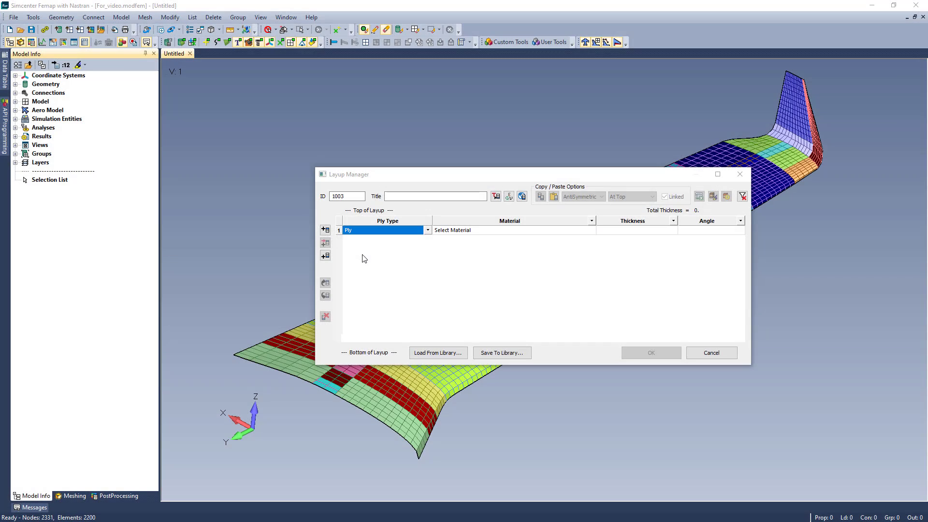
Define the first ply of layup 1003 as a Ply Material referencing Till Weave, with an angle of 45 degrees.
left_click(428, 231)
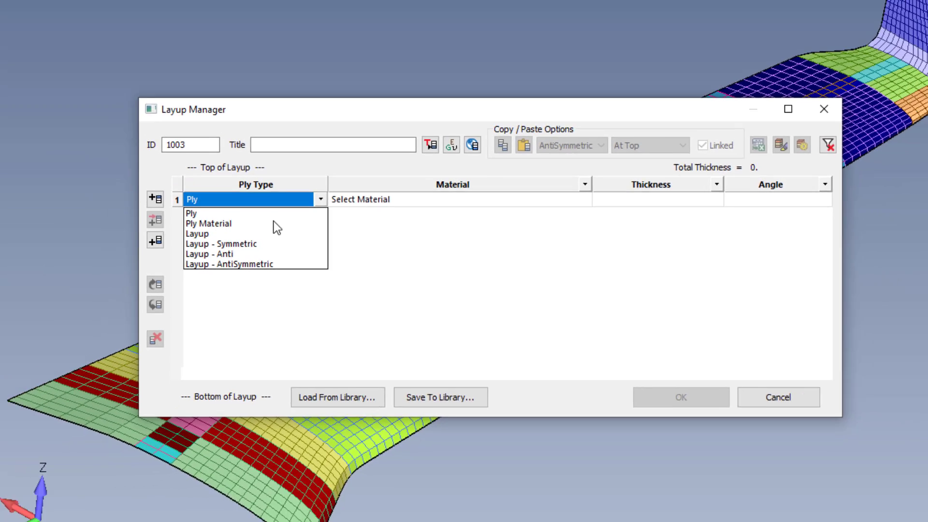
left_click(241, 210)
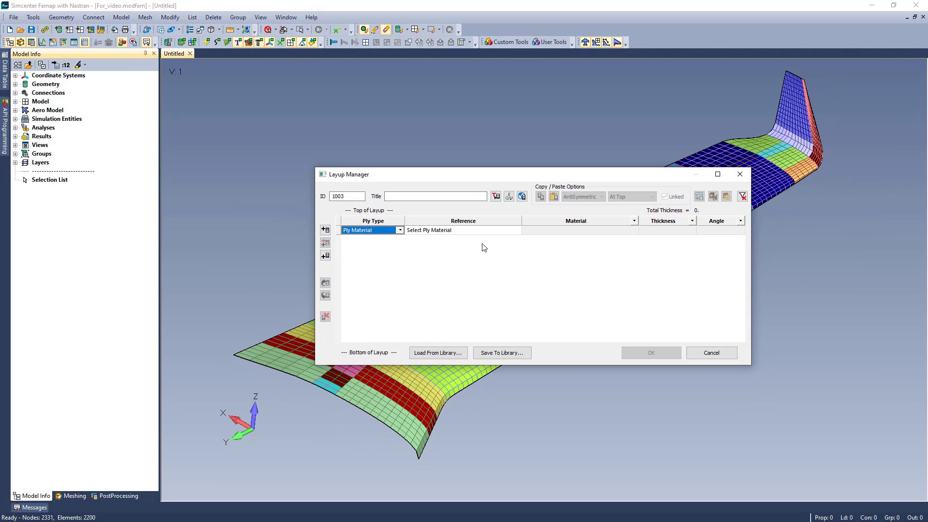
left_click(517, 232)
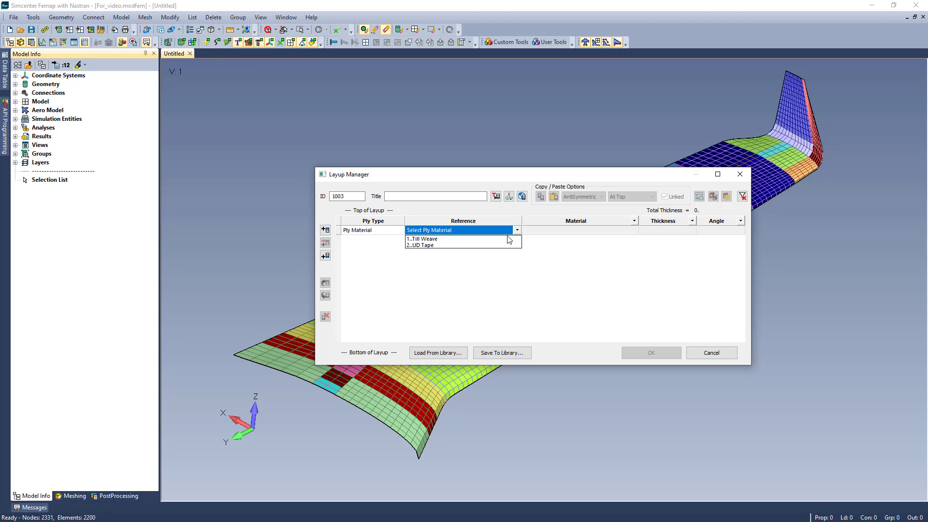
left_click(509, 238)
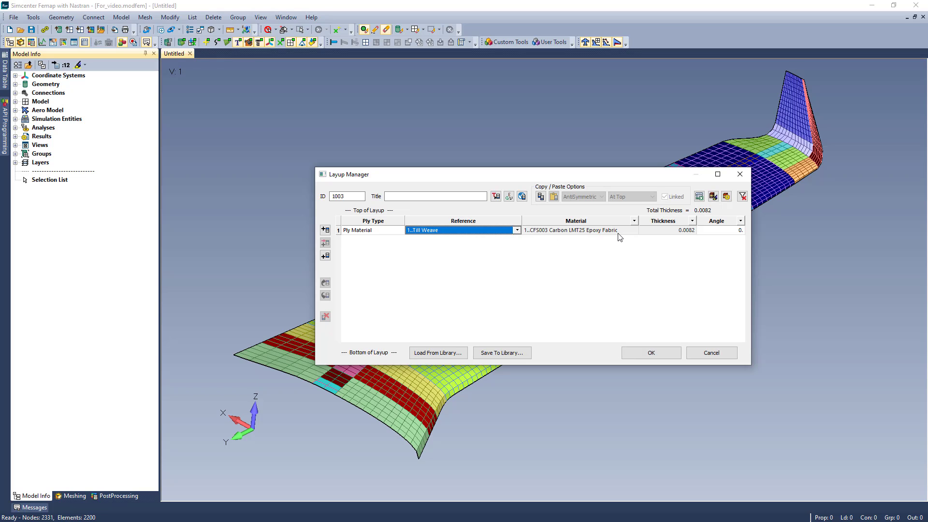
left_click(682, 231)
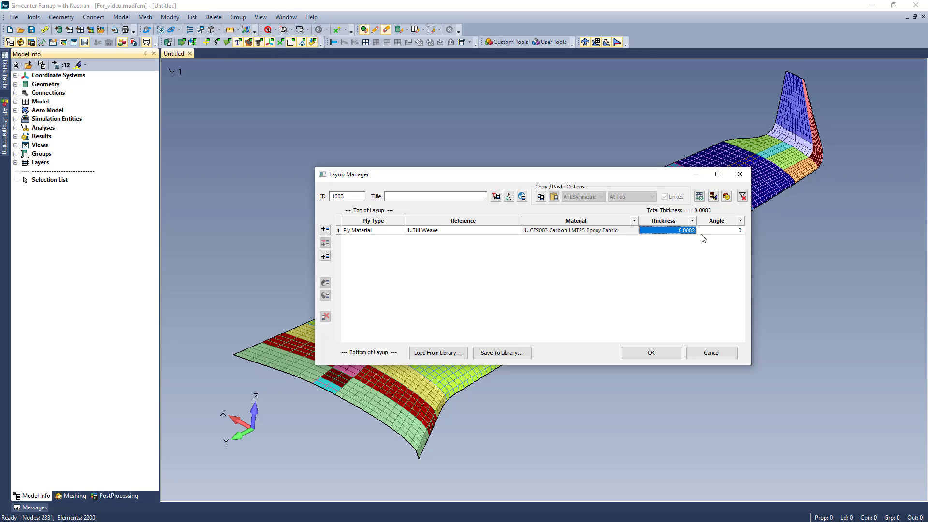
left_click(737, 235)
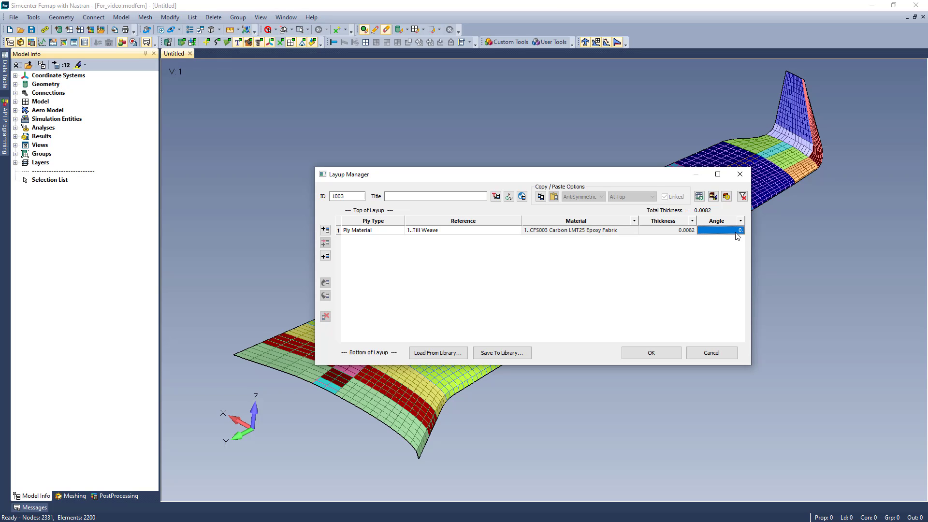
type("45")
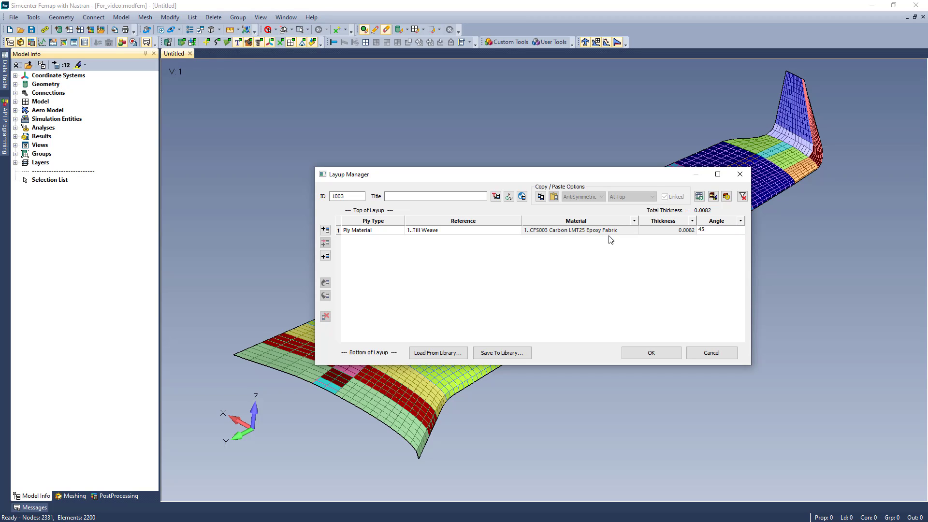
Add a row at the bottom of layup 1003 as type Layup, referencing layup 1002, 5 10 15 degree UD.
left_click(325, 255)
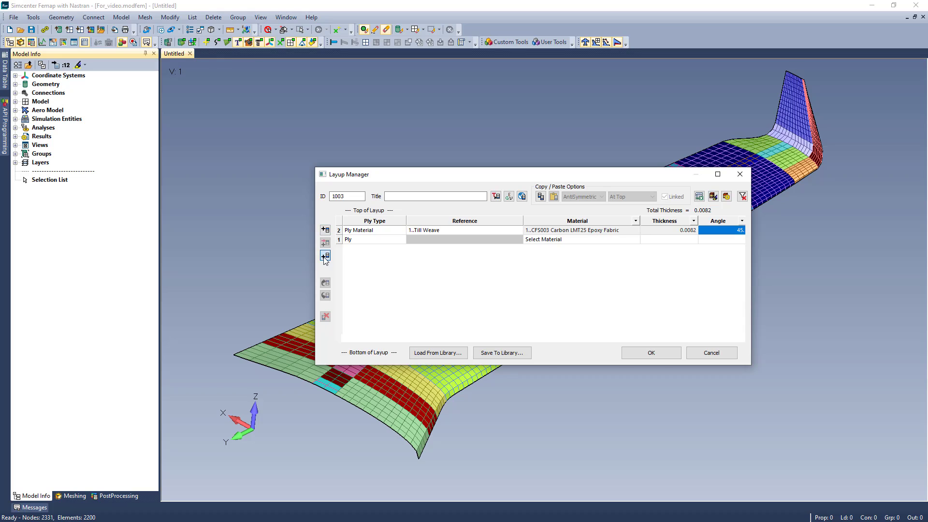
left_click(400, 241)
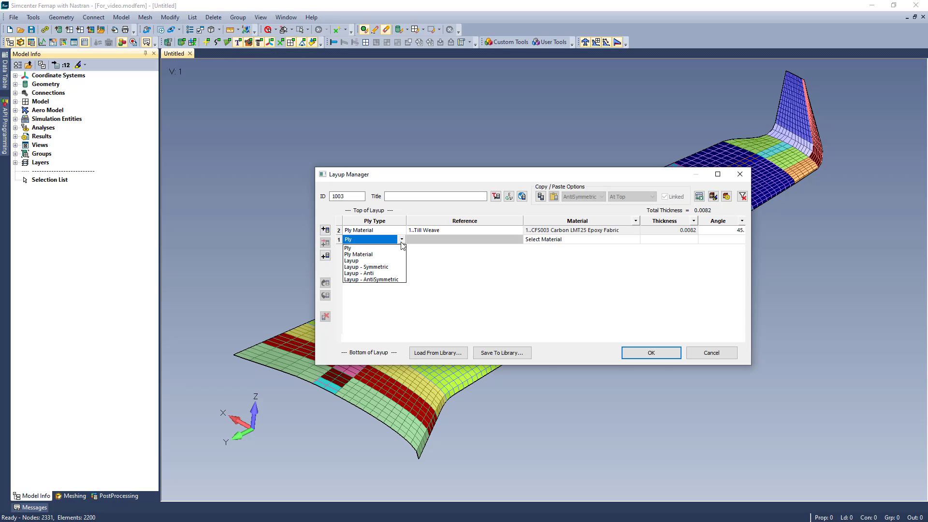
left_click(372, 261)
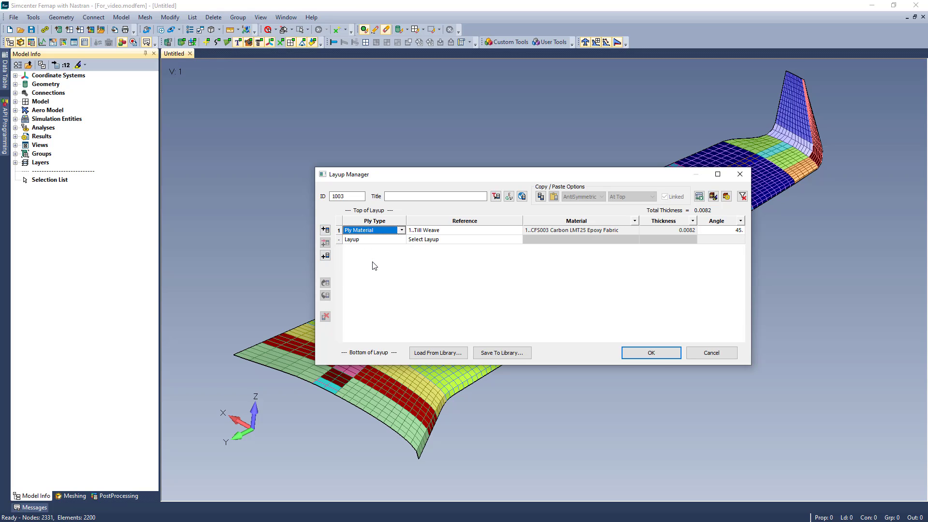
left_click(518, 242)
left_click_drag(519, 248, 517, 278)
left_click(463, 336)
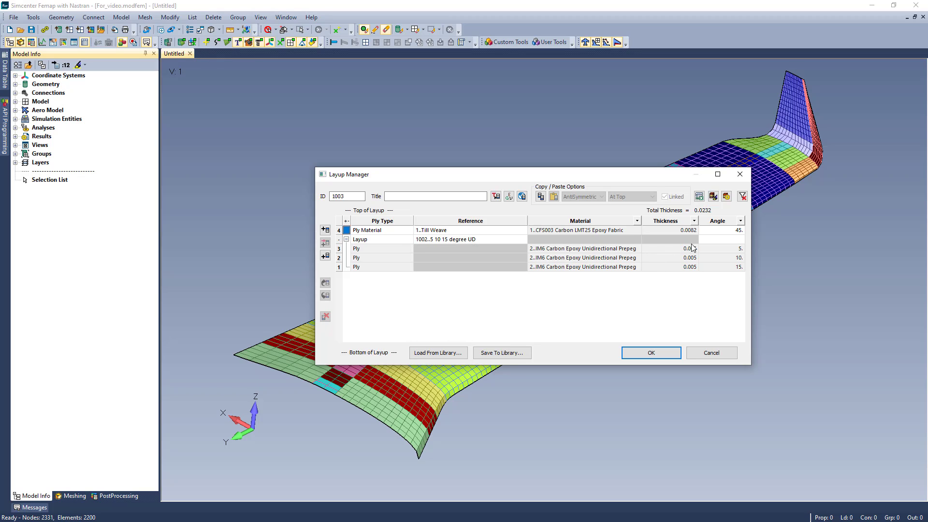
Try an angle of 10 degrees for the referenced layup below the Till Weave ply and set it back to 0.
left_click(742, 241)
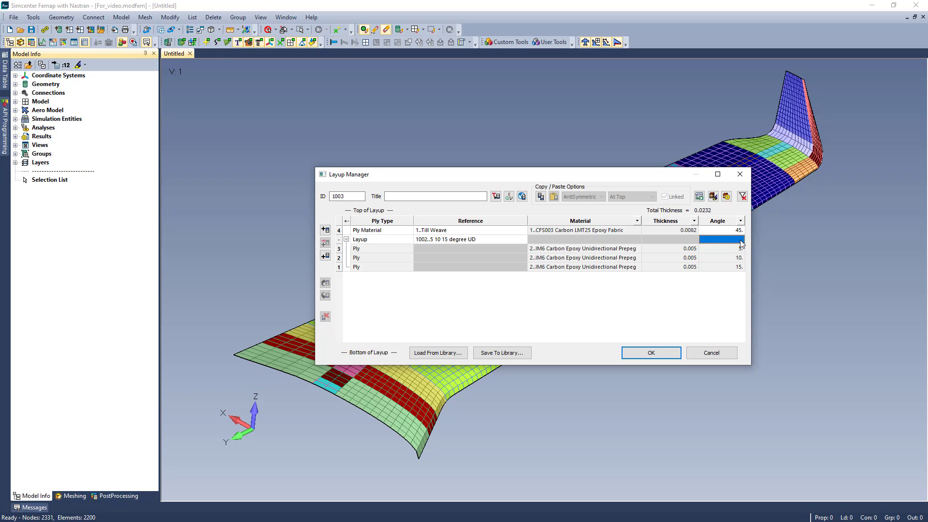
type("10")
key("Return")
type("0")
key("Return")
Add a row at the top of layup 1003 as type Layup - Symmetric, referencing layup 1002, 5 10 15 degree UD.
left_click(325, 230)
left_click(408, 230)
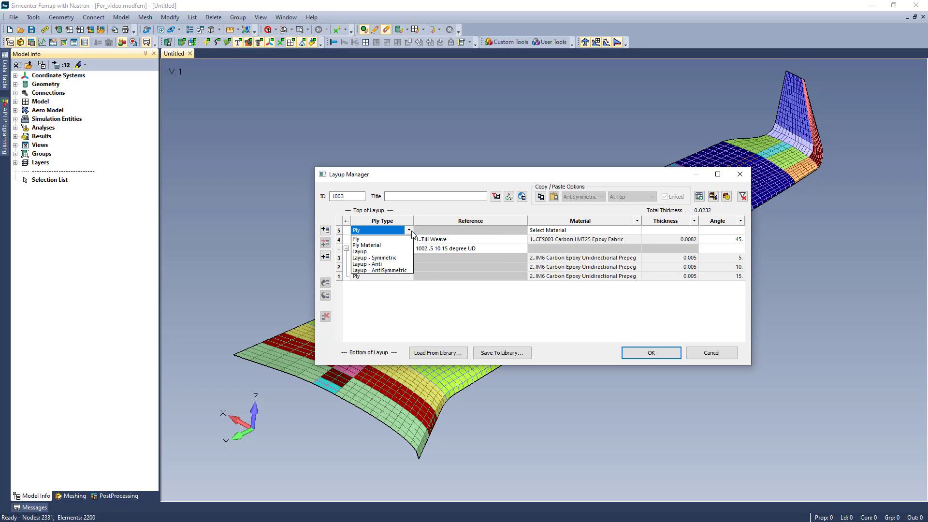
left_click(389, 262)
left_click(521, 231)
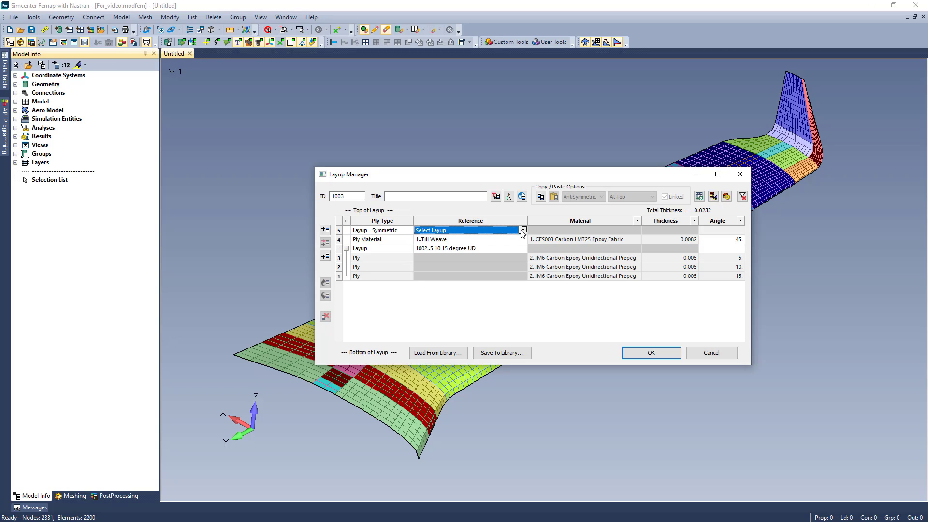
left_click(522, 231)
scroll(455, 309, "down", 10)
left_click(454, 327)
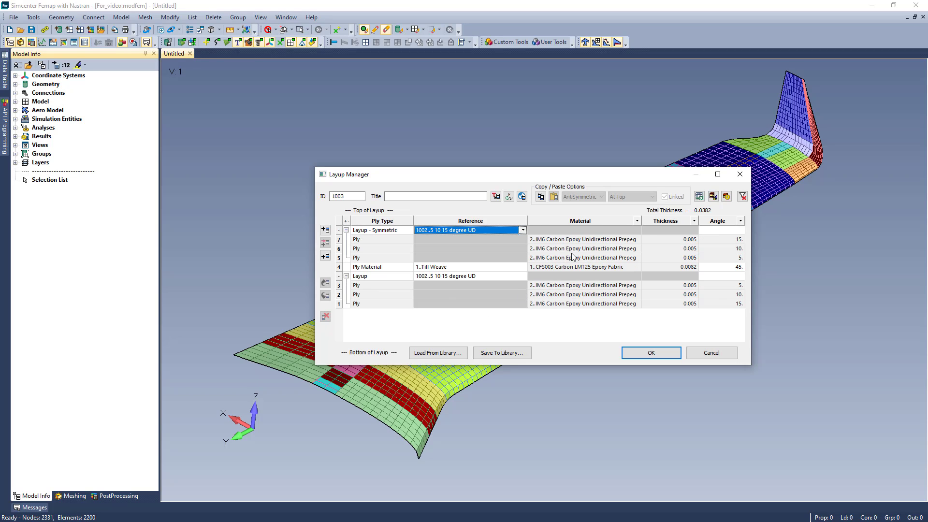